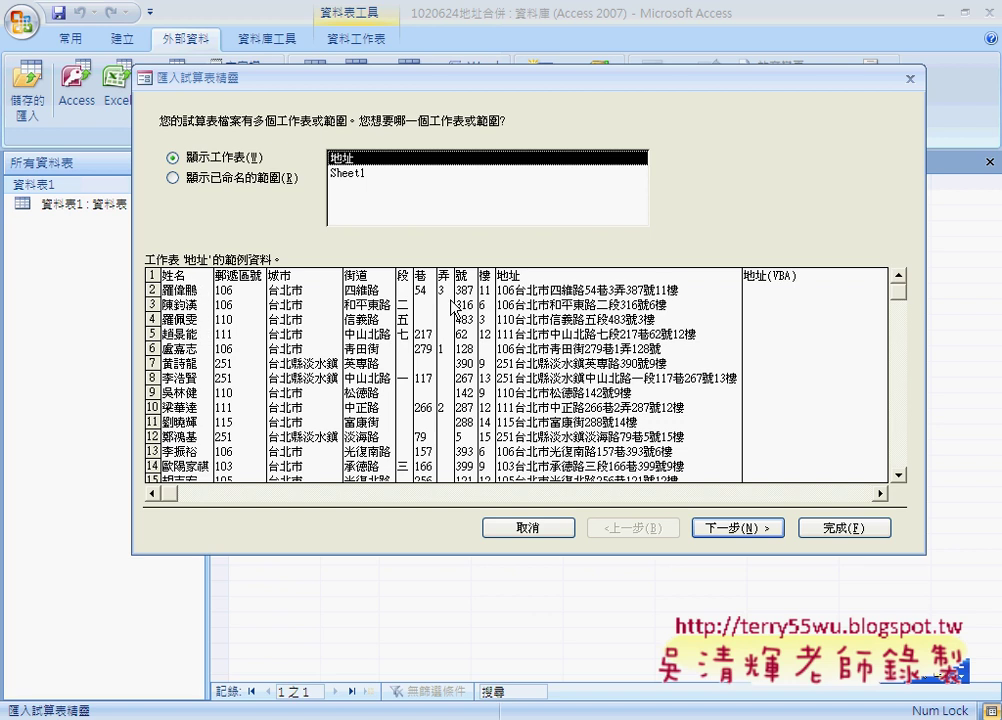
- Import from the 地址 worksheet, using its first row as field names
{"action": "left_click", "coordinate": [765, 535]}
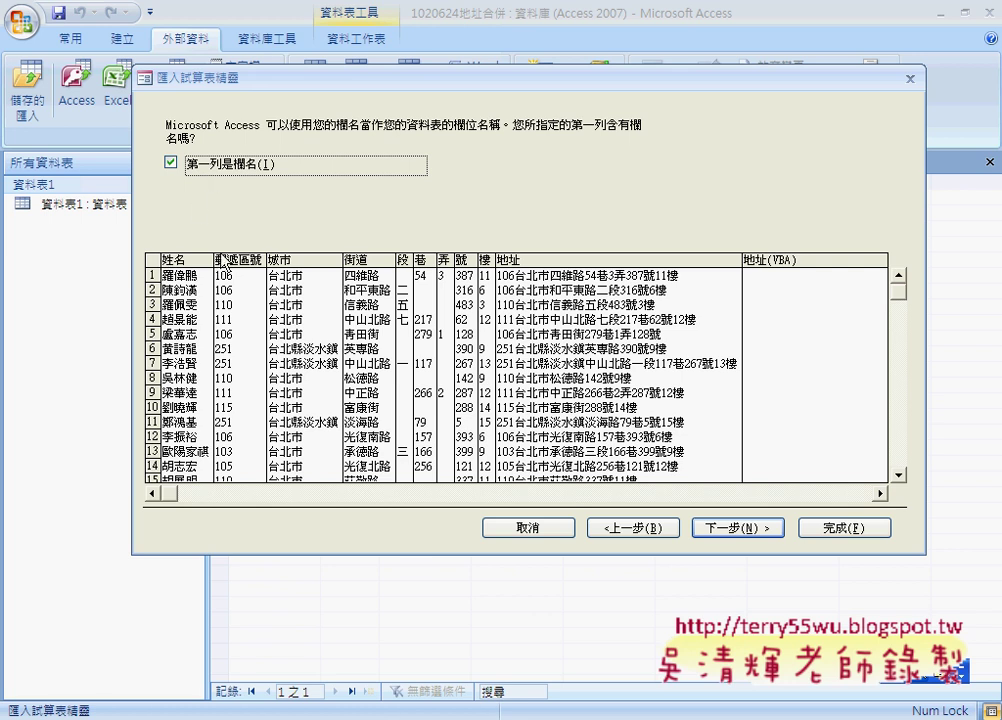
{"action": "left_click", "coordinate": [754, 530]}
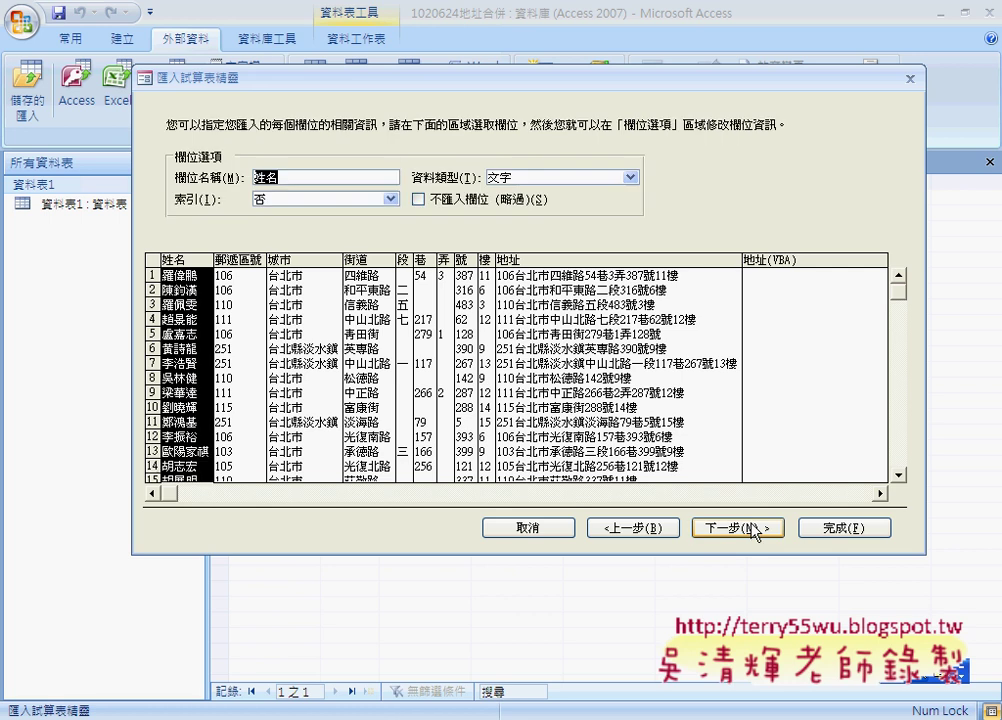
{"action": "left_click", "coordinate": [236, 268]}
{"action": "left_click", "coordinate": [278, 270]}
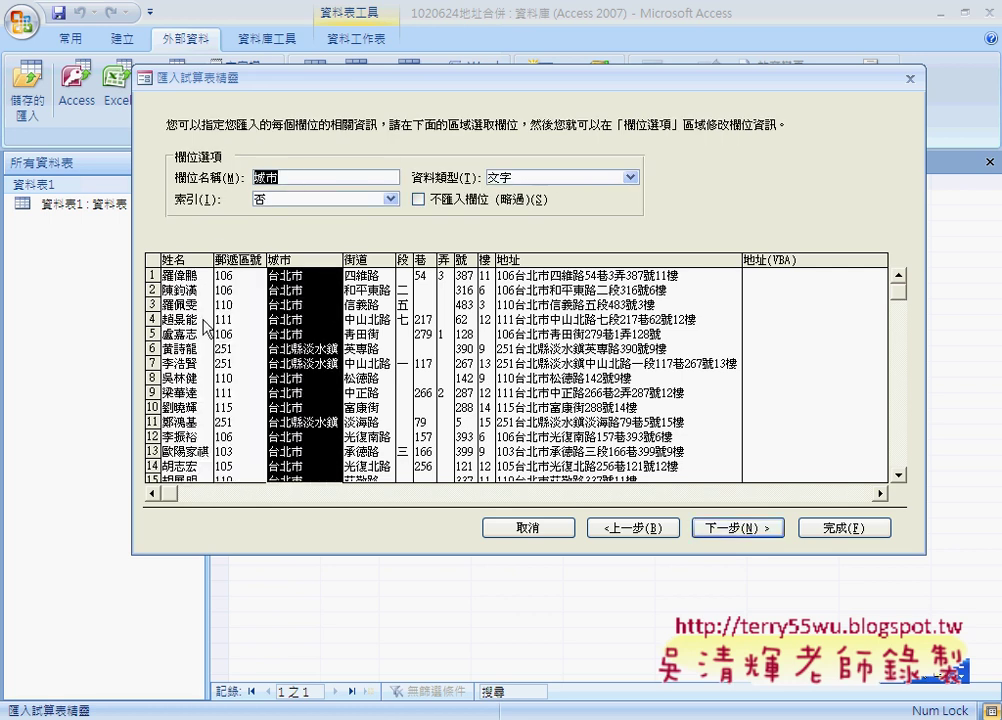
{"action": "left_click", "coordinate": [205, 325]}
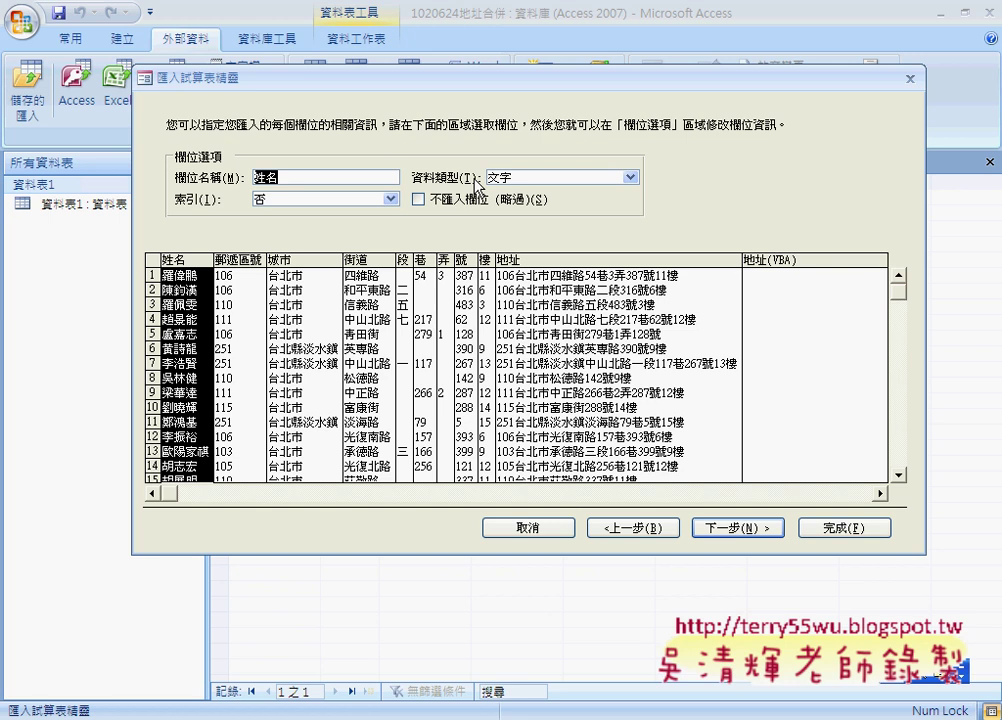
{"action": "left_click", "coordinate": [258, 370]}
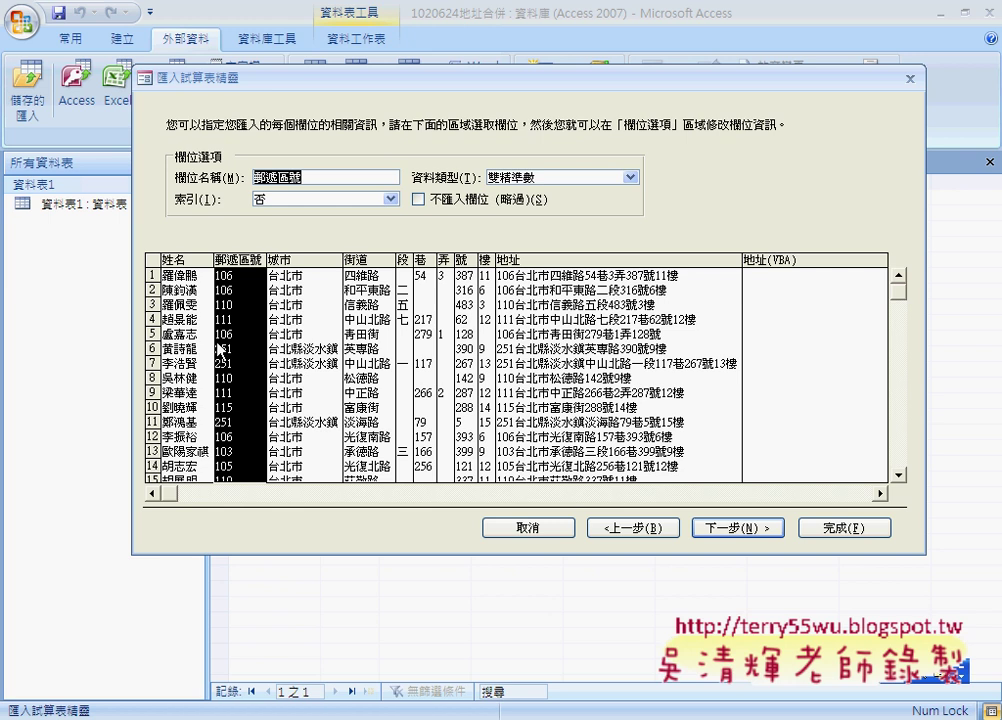
{"action": "left_click", "coordinate": [164, 347]}
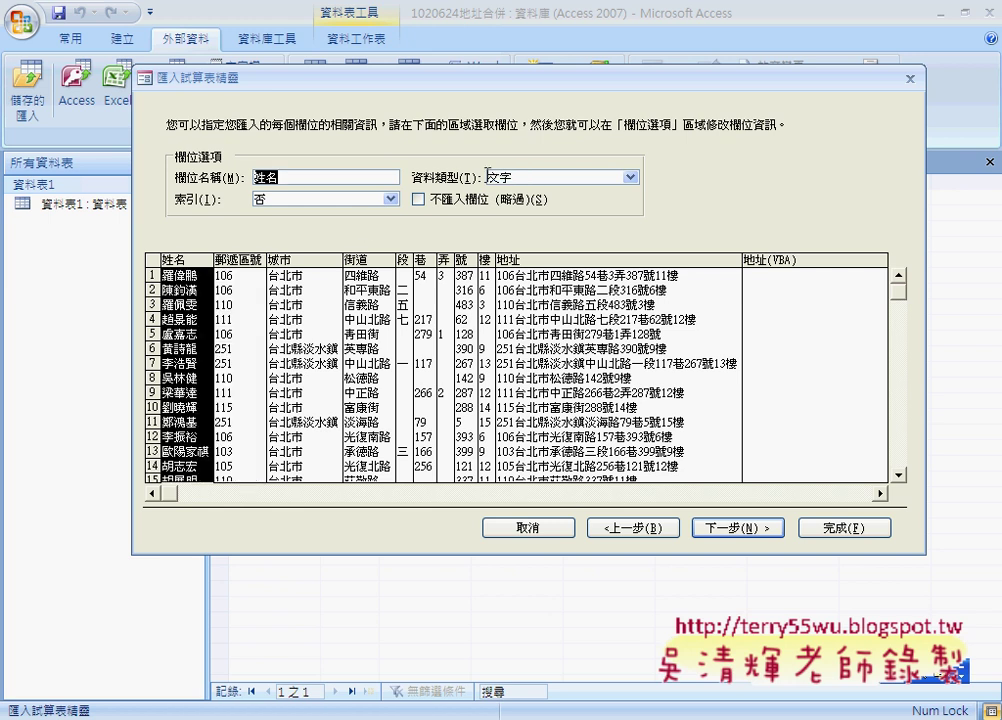
{"action": "left_click", "coordinate": [248, 362]}
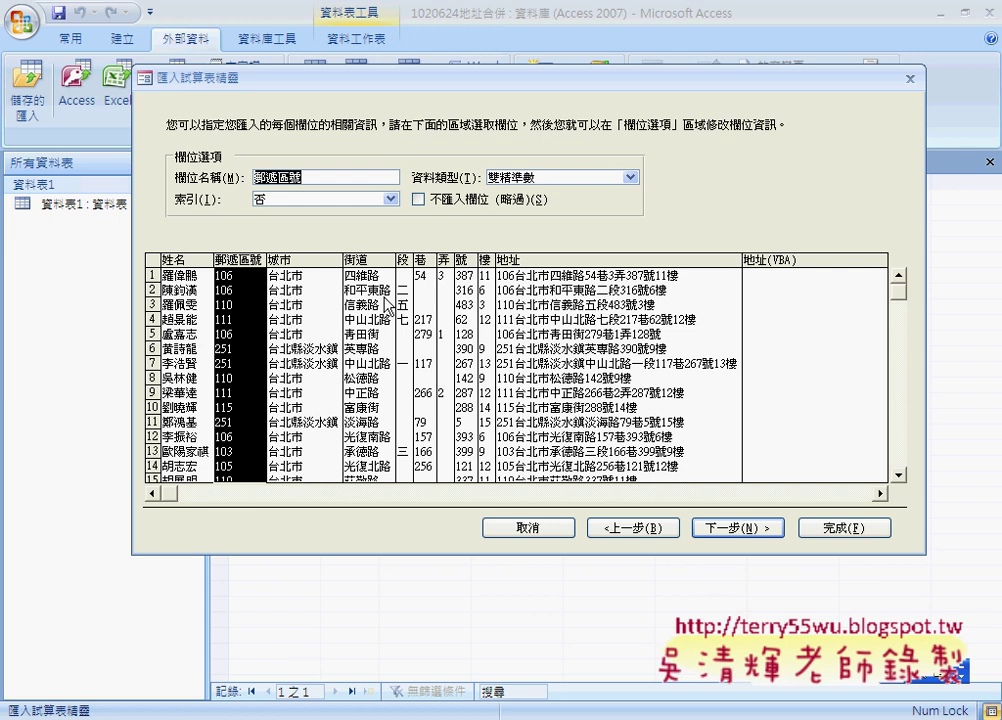
- Change the 郵遞區號 field's data type from 雙精準數 to 整數
{"action": "left_click", "coordinate": [631, 178]}
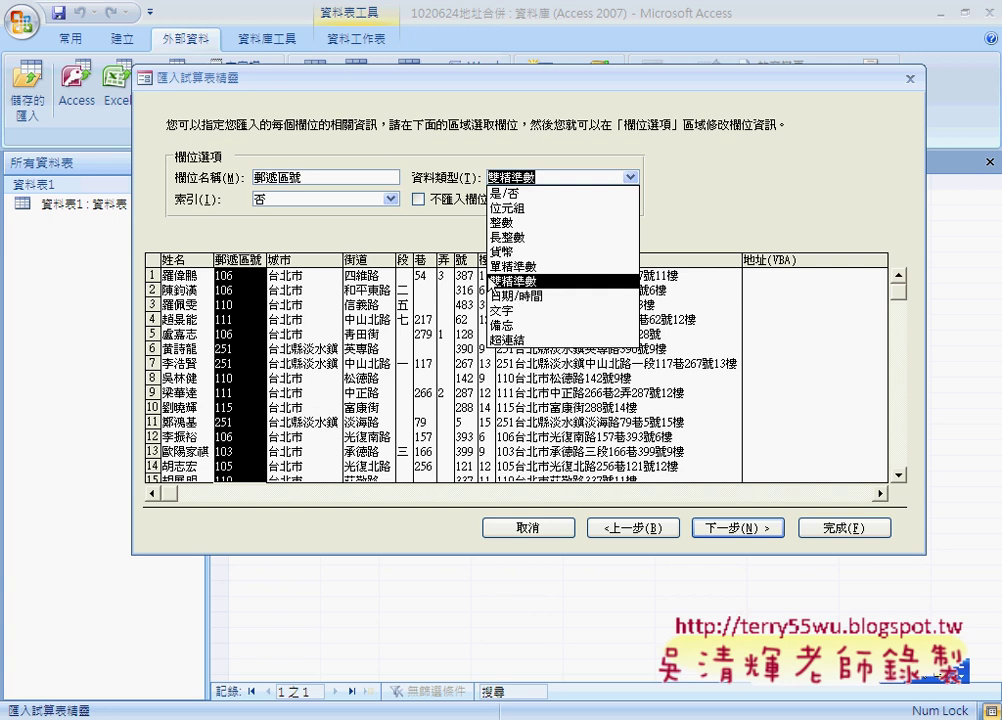
{"action": "left_click", "coordinate": [506, 224]}
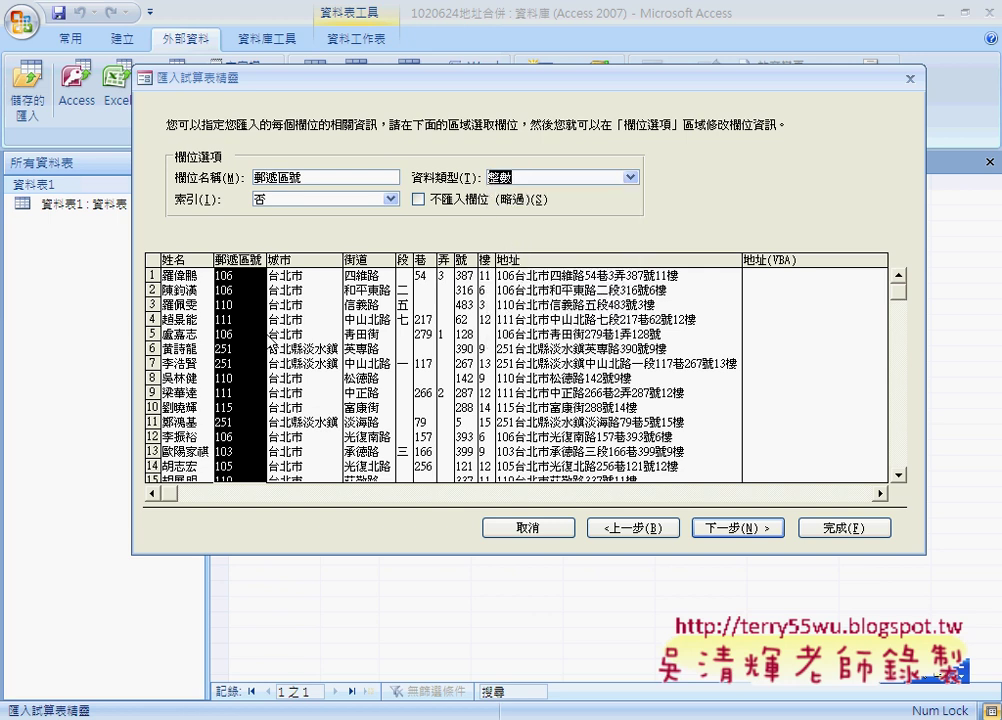
{"action": "left_click", "coordinate": [318, 339]}
- Review the data types of the 街道, 段, 巷 and 弄 fields
{"action": "left_click", "coordinate": [393, 318]}
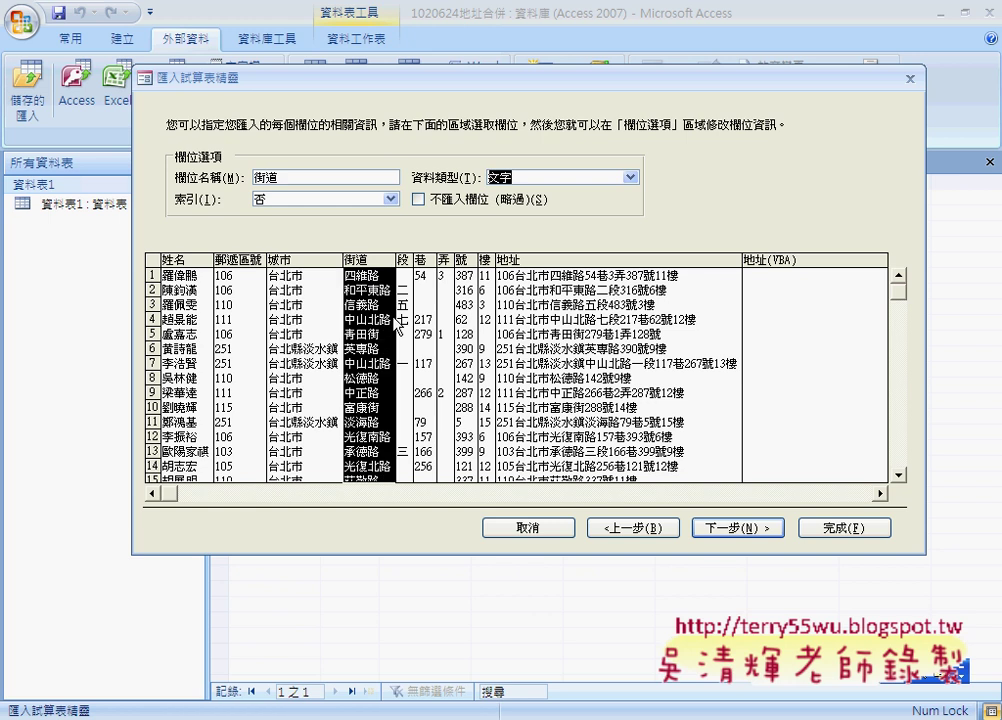
{"action": "left_click", "coordinate": [404, 320]}
{"action": "left_click", "coordinate": [427, 323]}
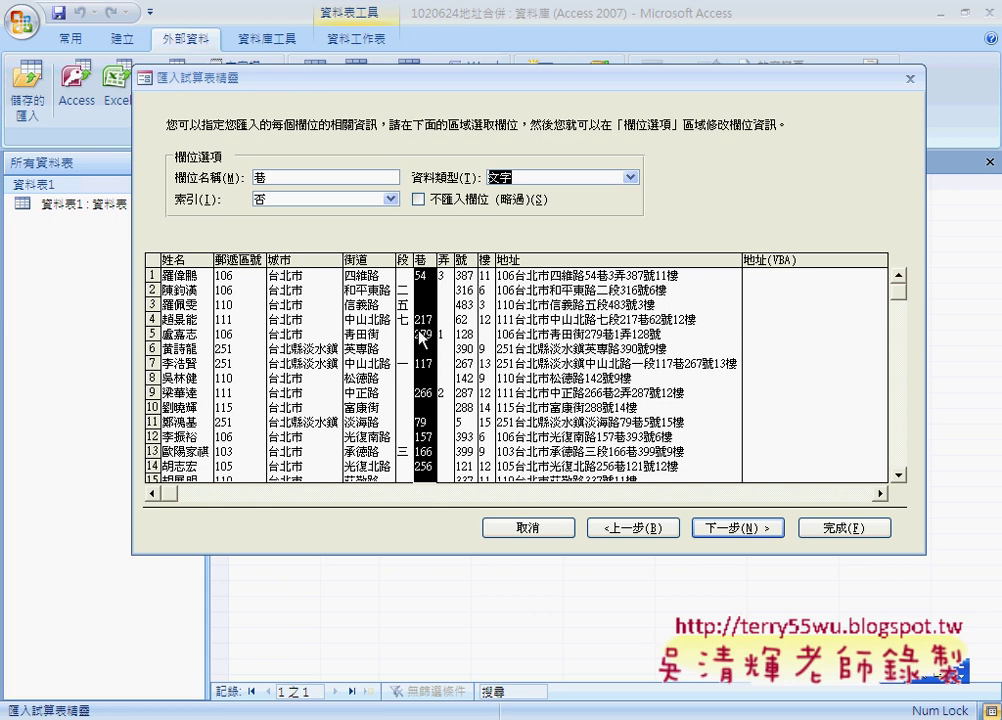
{"action": "left_click", "coordinate": [439, 334]}
{"action": "left_click", "coordinate": [445, 337]}
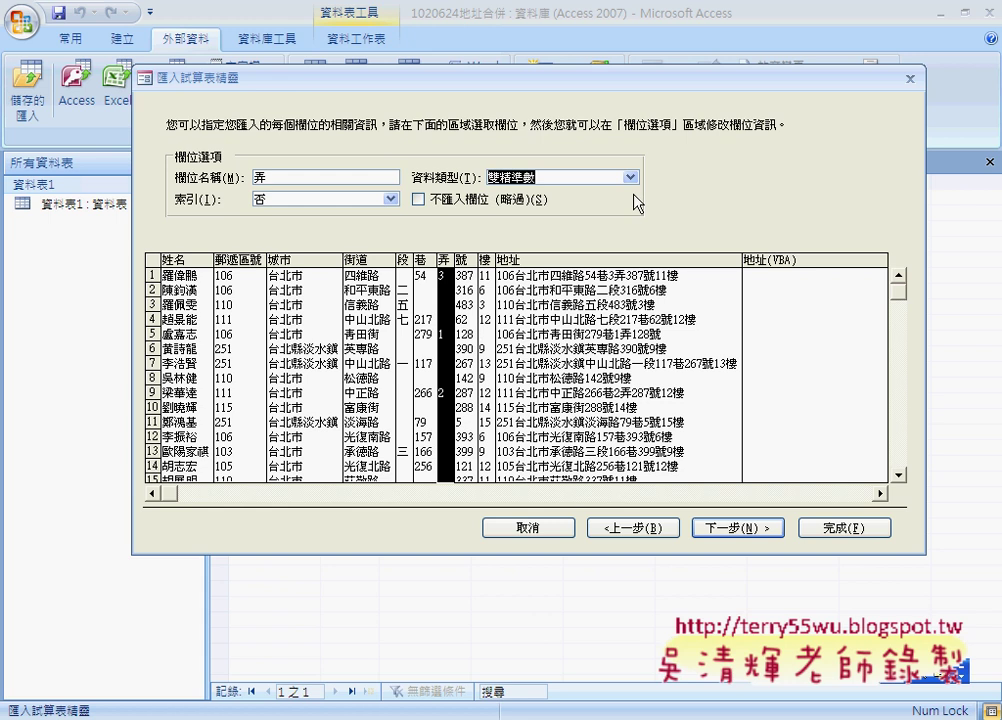
{"action": "left_click", "coordinate": [630, 178]}
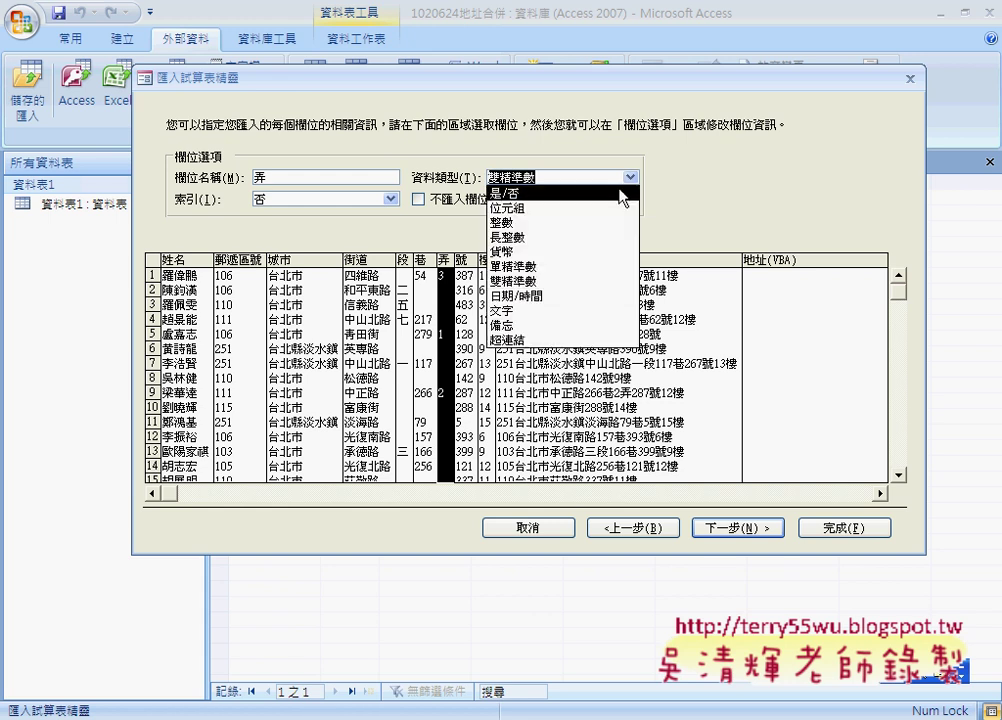
{"action": "left_click", "coordinate": [598, 228]}
- Set both the 號 and 樓 fields to the 整數 data type
{"action": "left_click", "coordinate": [471, 308]}
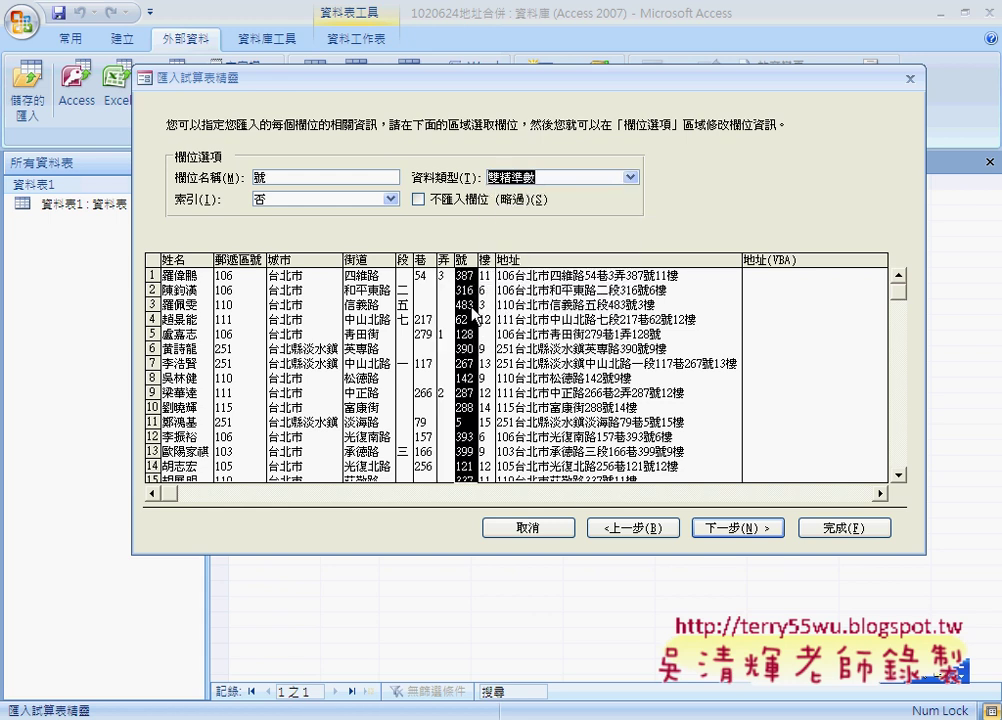
{"action": "left_click", "coordinate": [632, 178]}
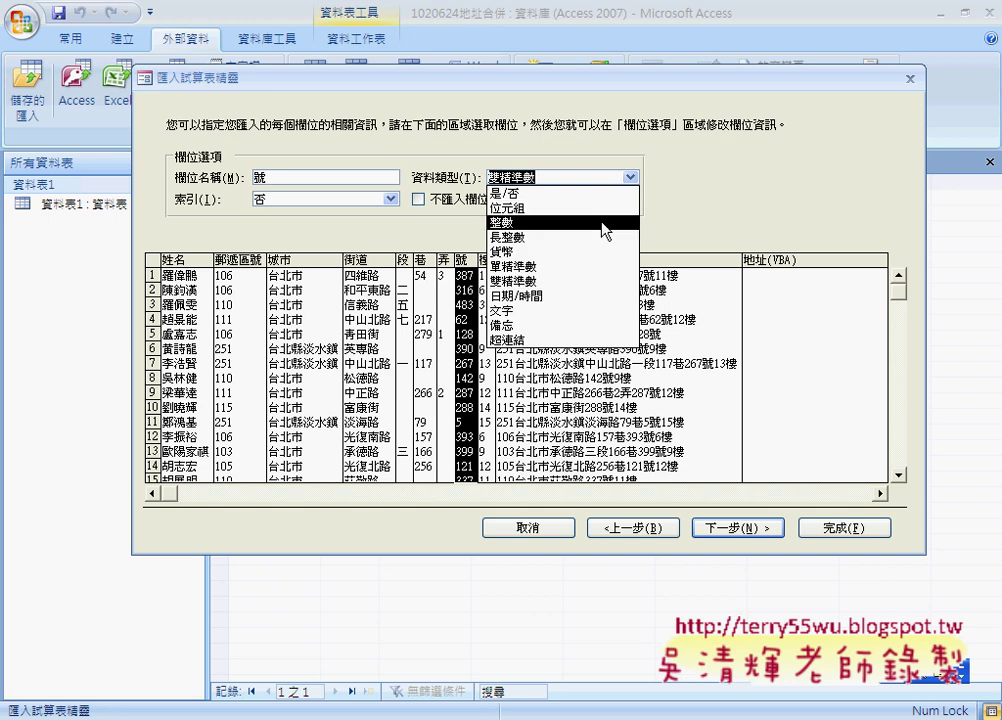
{"action": "left_click", "coordinate": [601, 226]}
{"action": "left_click", "coordinate": [485, 300]}
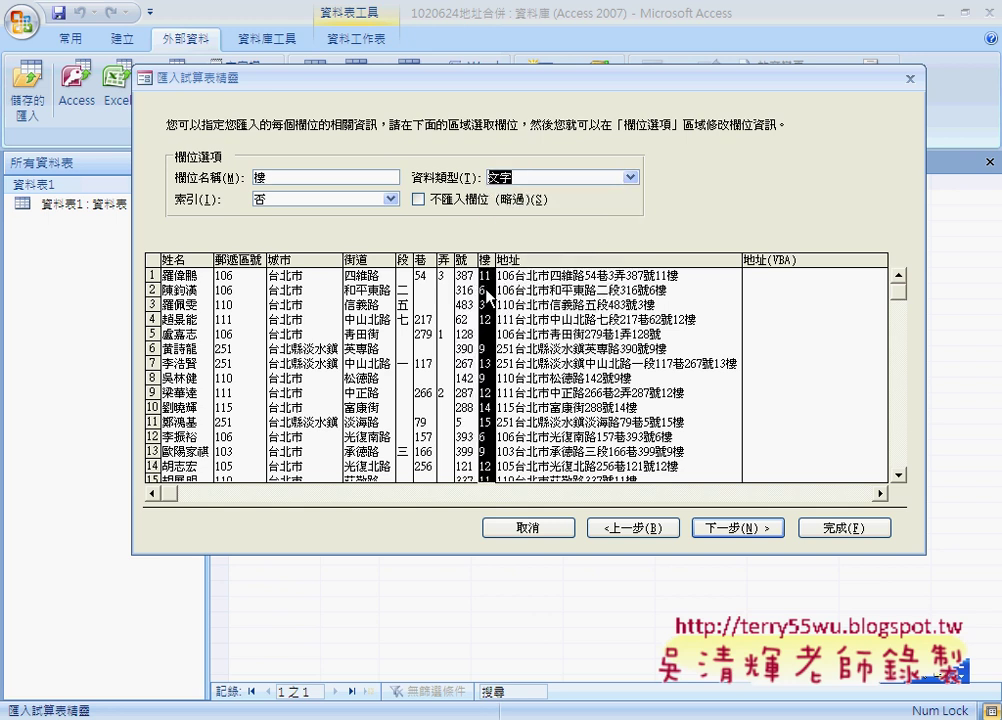
{"action": "left_click", "coordinate": [632, 178]}
{"action": "left_click", "coordinate": [515, 220]}
- Mark the 地址(VBA) column as 不匯入欄位 (略過) so it is skipped
{"action": "left_click", "coordinate": [527, 320]}
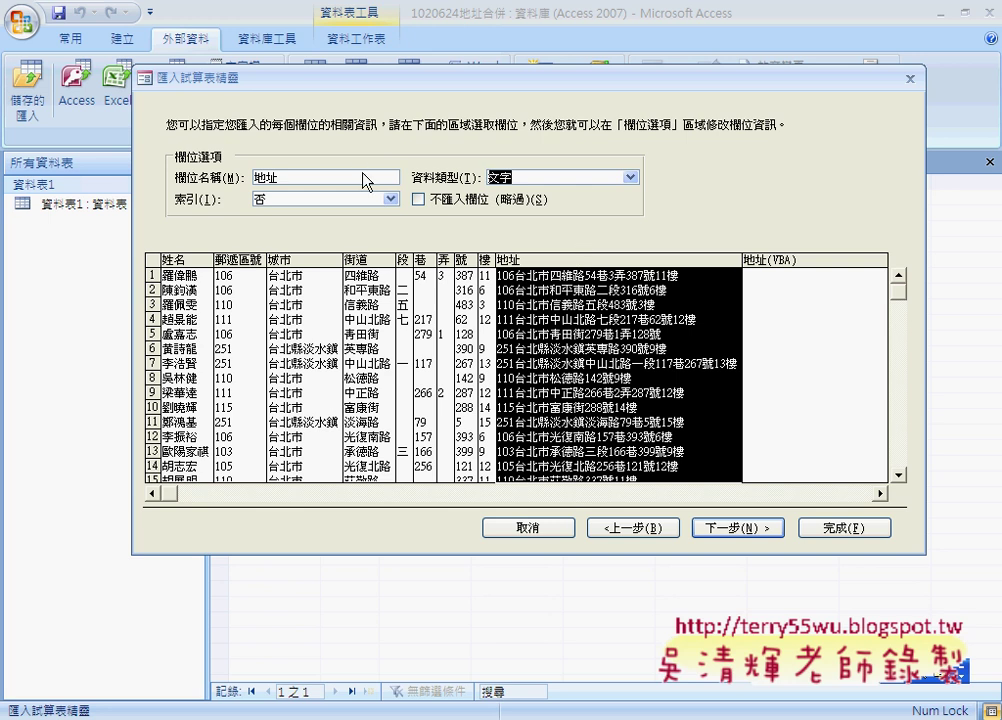
{"action": "left_click", "coordinate": [820, 275]}
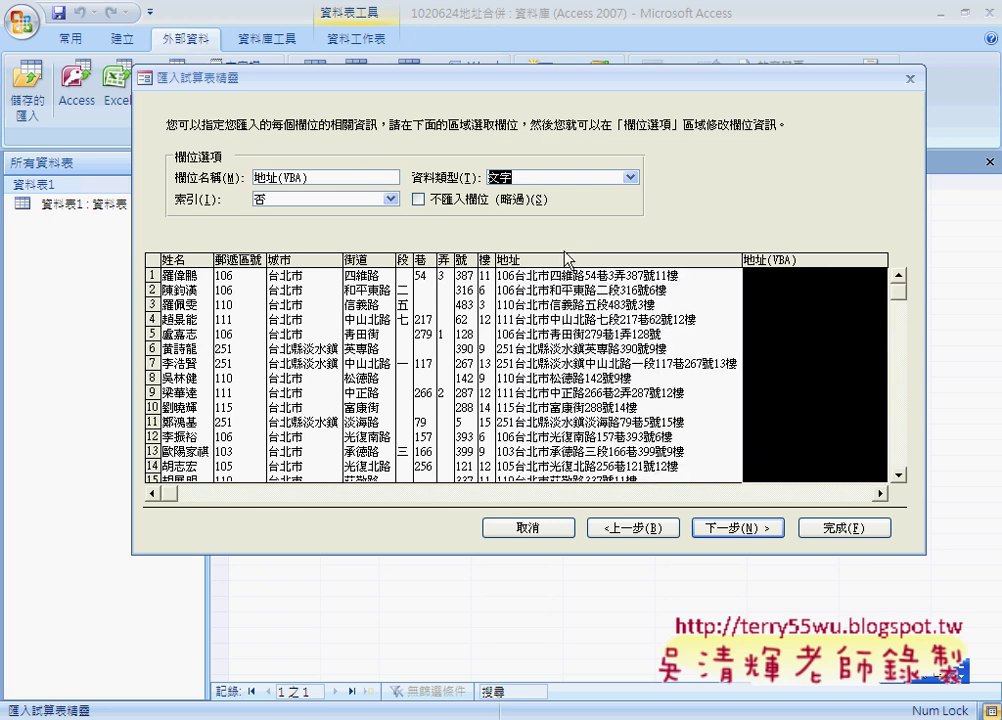
{"action": "left_click", "coordinate": [452, 202]}
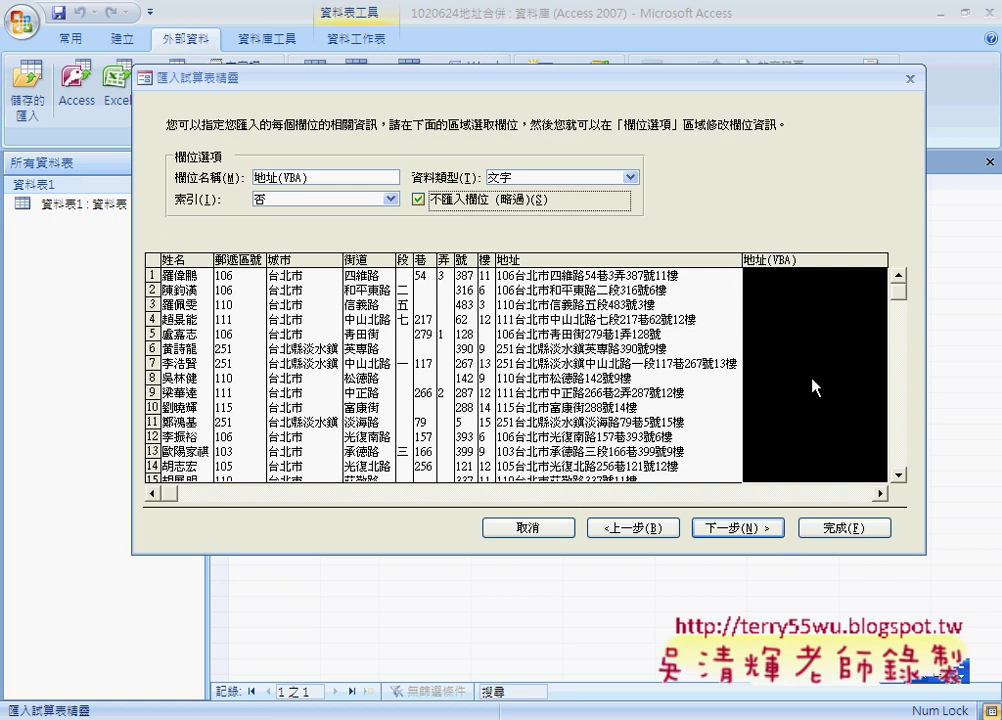
- Finish the import with no primary key into table 地址, without saving import steps
{"action": "left_click", "coordinate": [765, 531]}
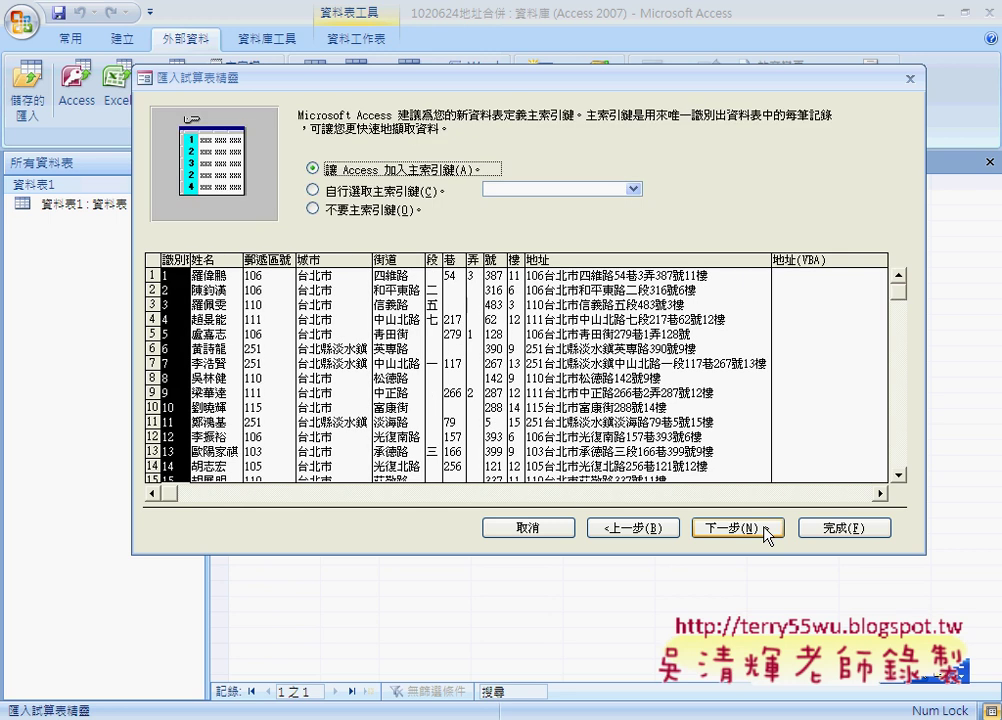
{"action": "left_click", "coordinate": [390, 218]}
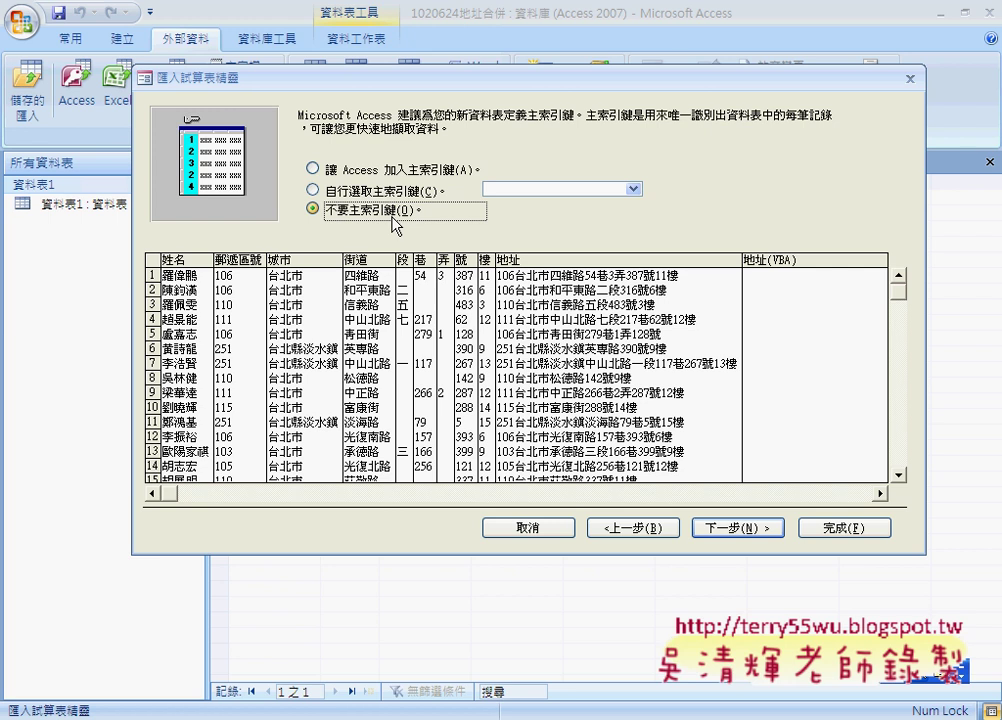
{"action": "left_click", "coordinate": [751, 533]}
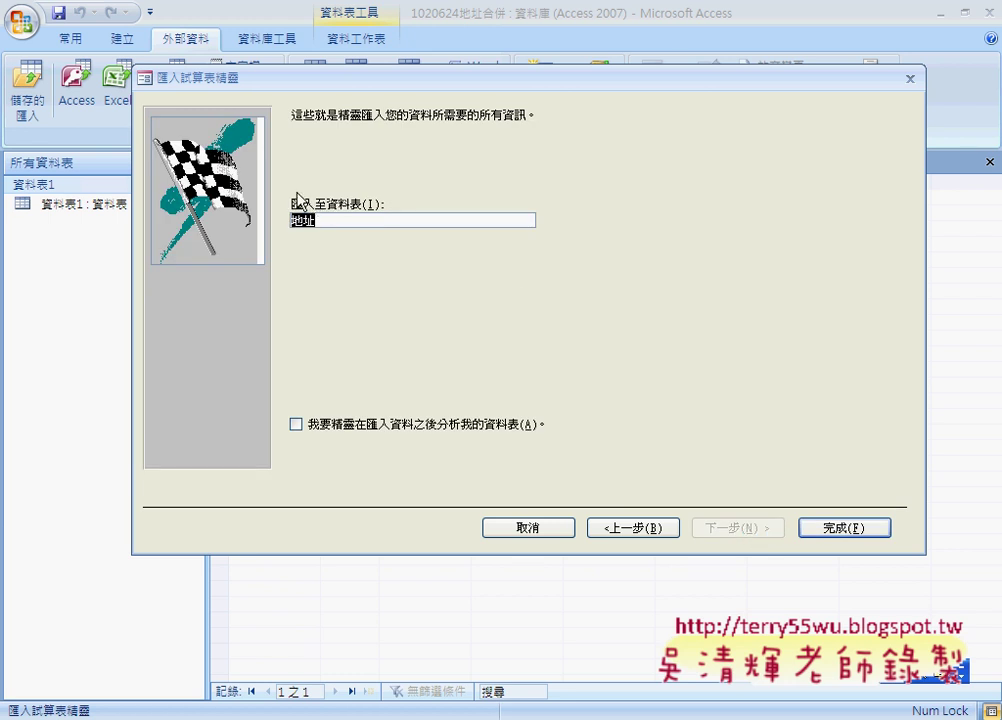
{"action": "left_click", "coordinate": [855, 538]}
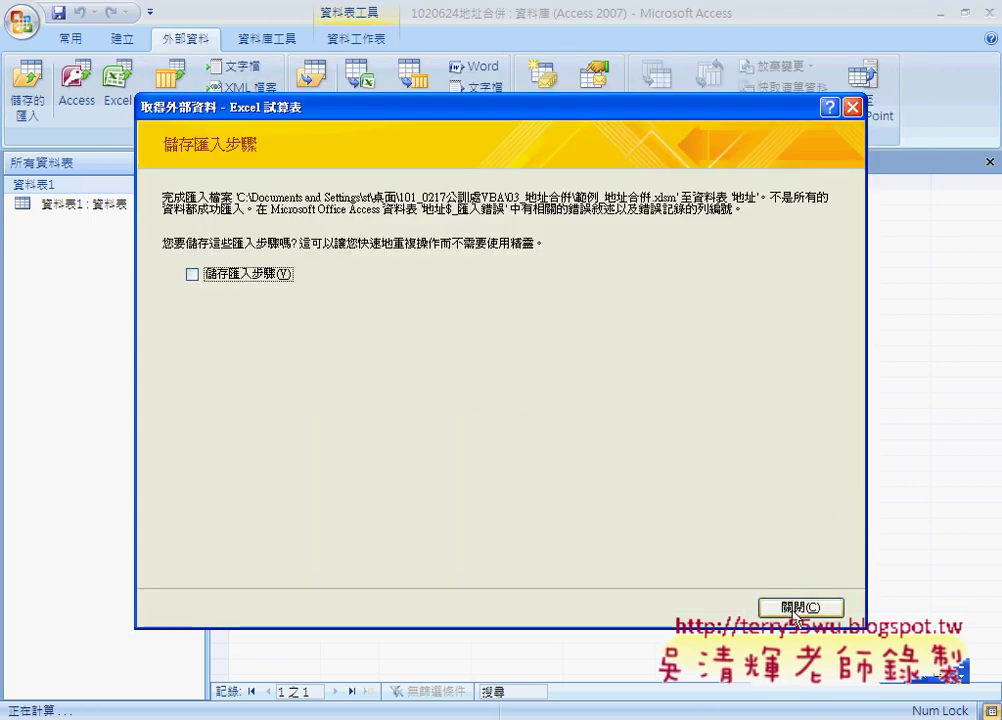
{"action": "left_click", "coordinate": [798, 607]}
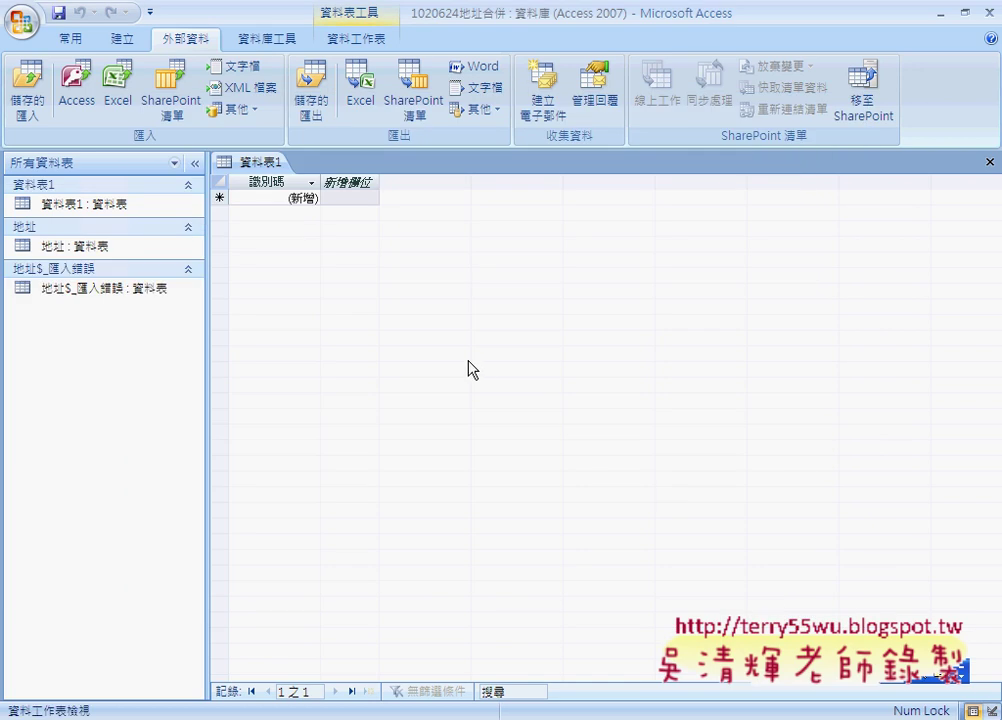
- Open the 地址 table and narrow the 姓名, 城市, 街道 and 段 columns
{"action": "double_click", "coordinate": [88, 253]}
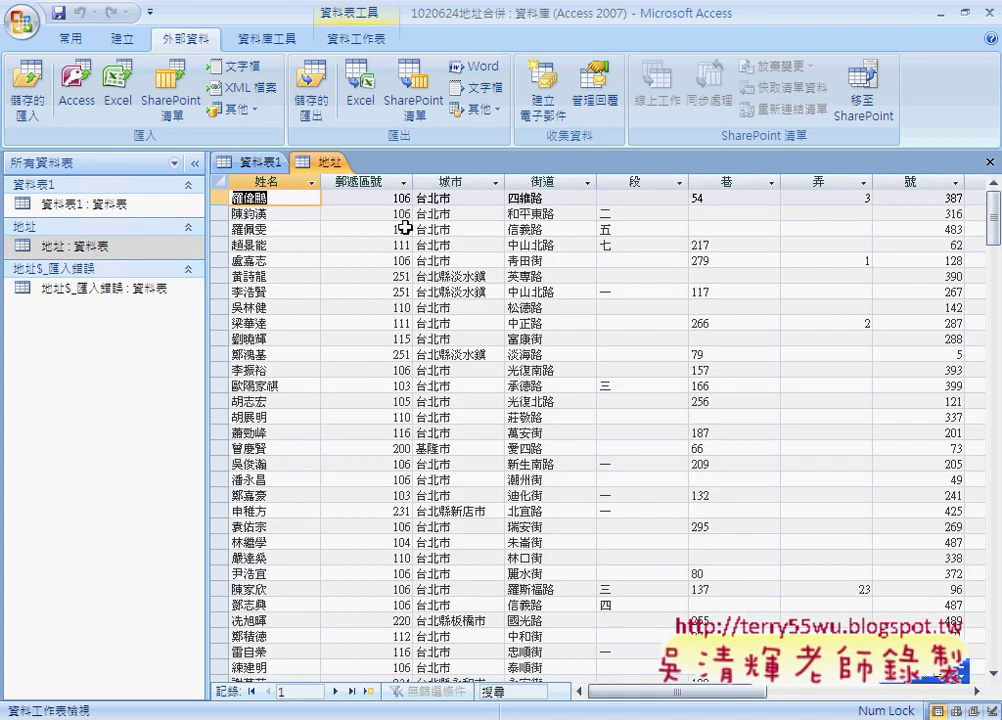
{"action": "left_click_drag", "start_coordinate": [322, 179], "coordinate": [290, 179]}
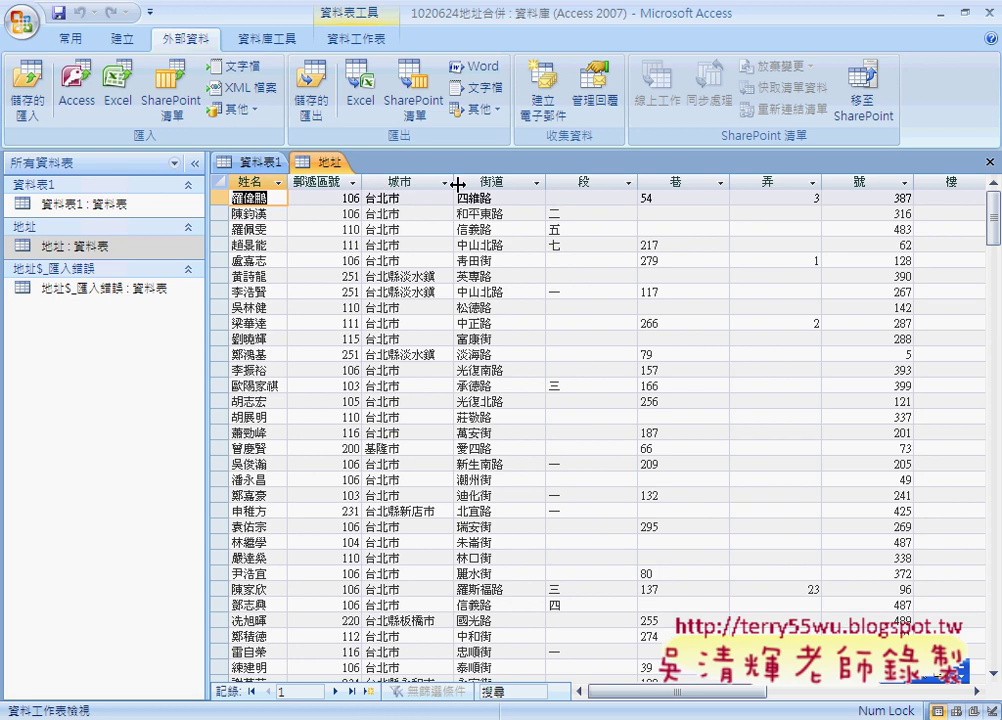
{"action": "left_click_drag", "start_coordinate": [453, 183], "coordinate": [444, 183]}
{"action": "left_click_drag", "start_coordinate": [538, 185], "coordinate": [506, 185]}
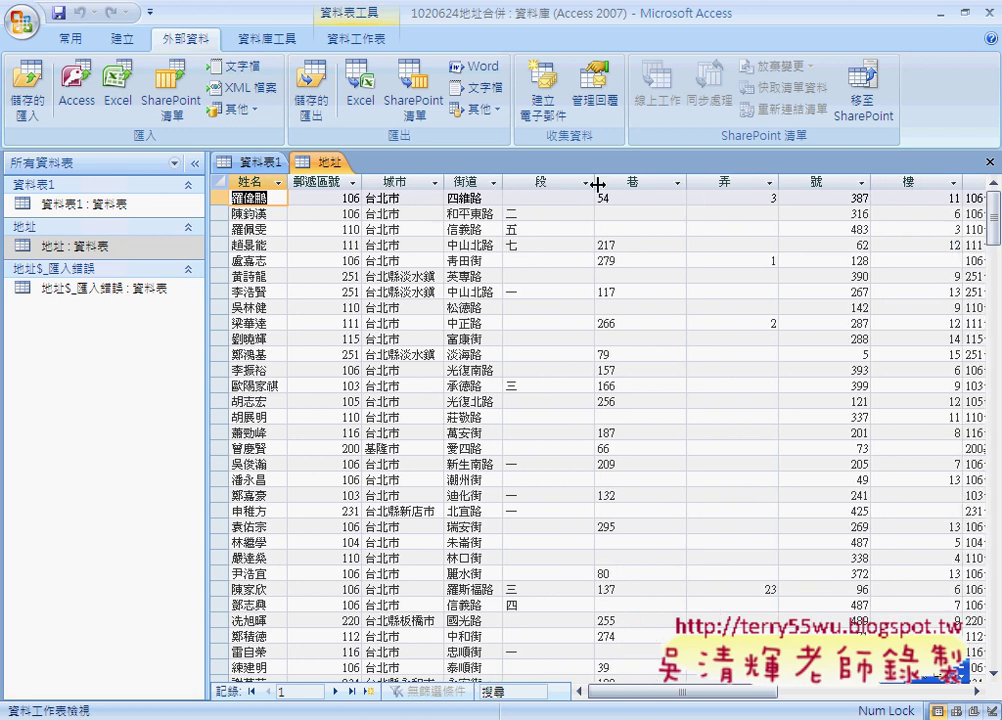
{"action": "left_click_drag", "start_coordinate": [597, 183], "coordinate": [540, 183]}
- Narrow the 巷, 弄 and 號 columns, and auto-fit 樓 and 地址 to their contents
{"action": "left_click", "coordinate": [624, 182]}
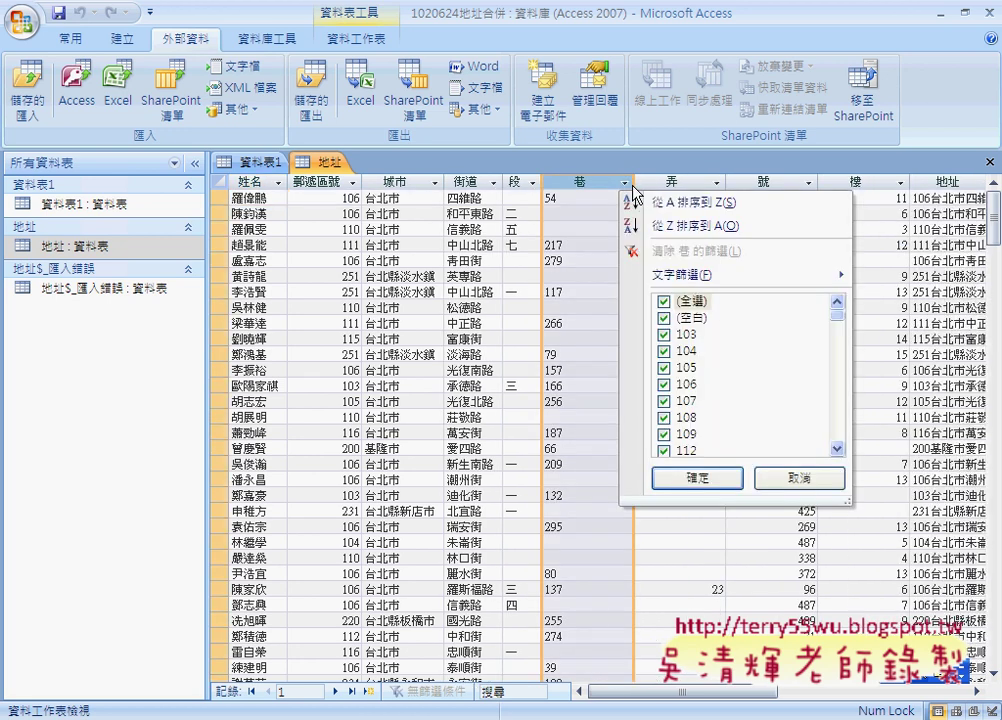
{"action": "left_click", "coordinate": [633, 181]}
{"action": "left_click_drag", "start_coordinate": [633, 181], "coordinate": [580, 181]}
{"action": "left_click", "coordinate": [625, 182]}
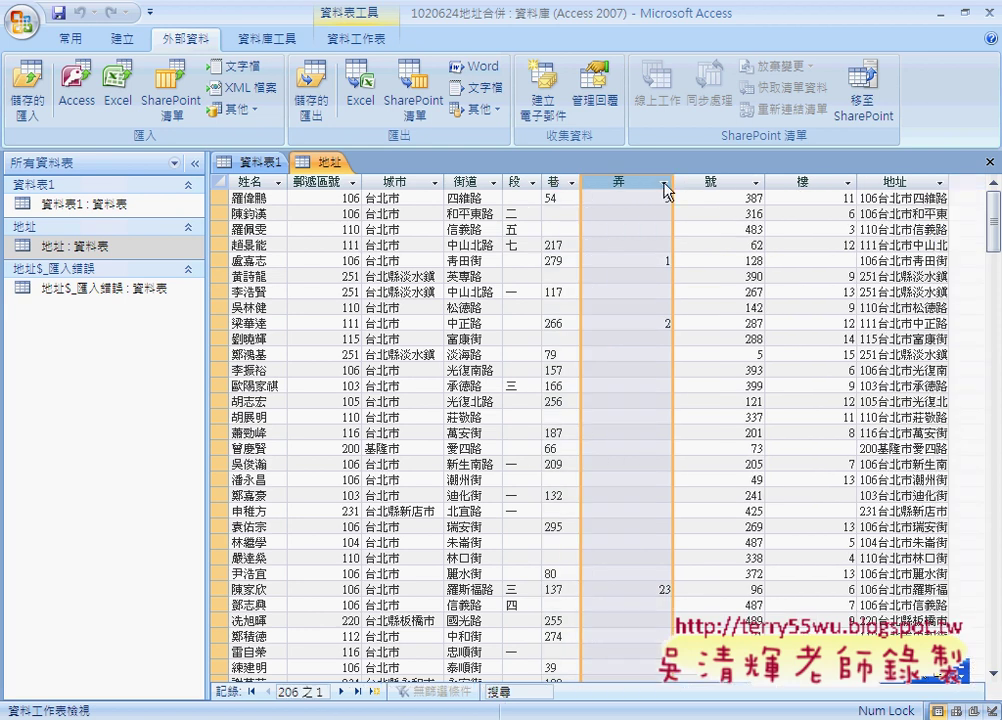
{"action": "left_click_drag", "start_coordinate": [674, 180], "coordinate": [620, 180]}
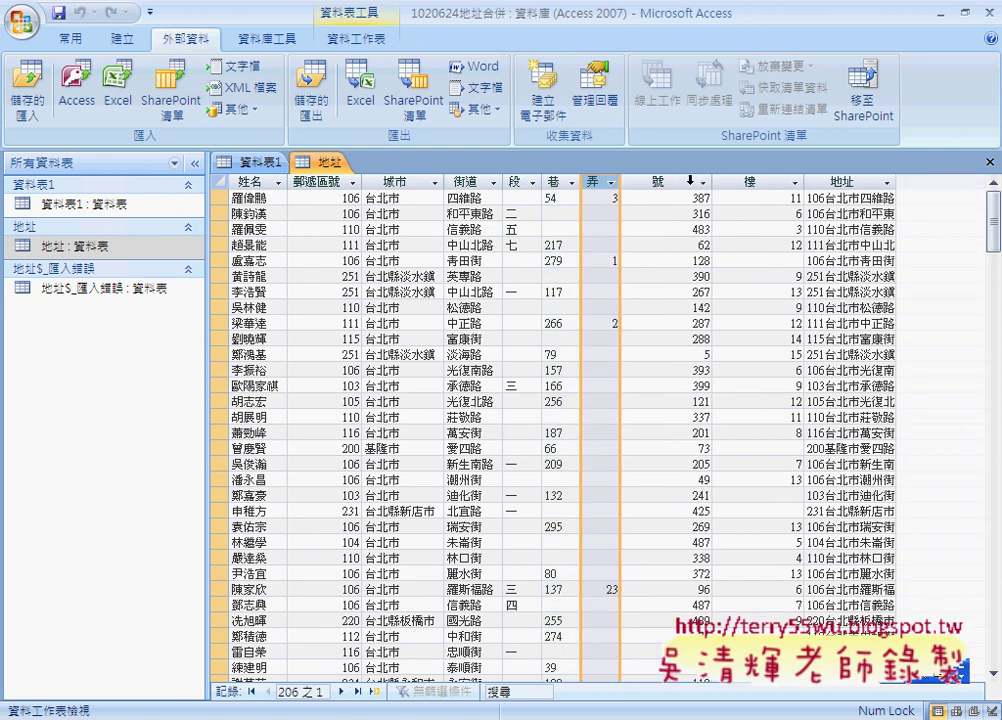
{"action": "left_click_drag", "start_coordinate": [712, 181], "coordinate": [661, 181]}
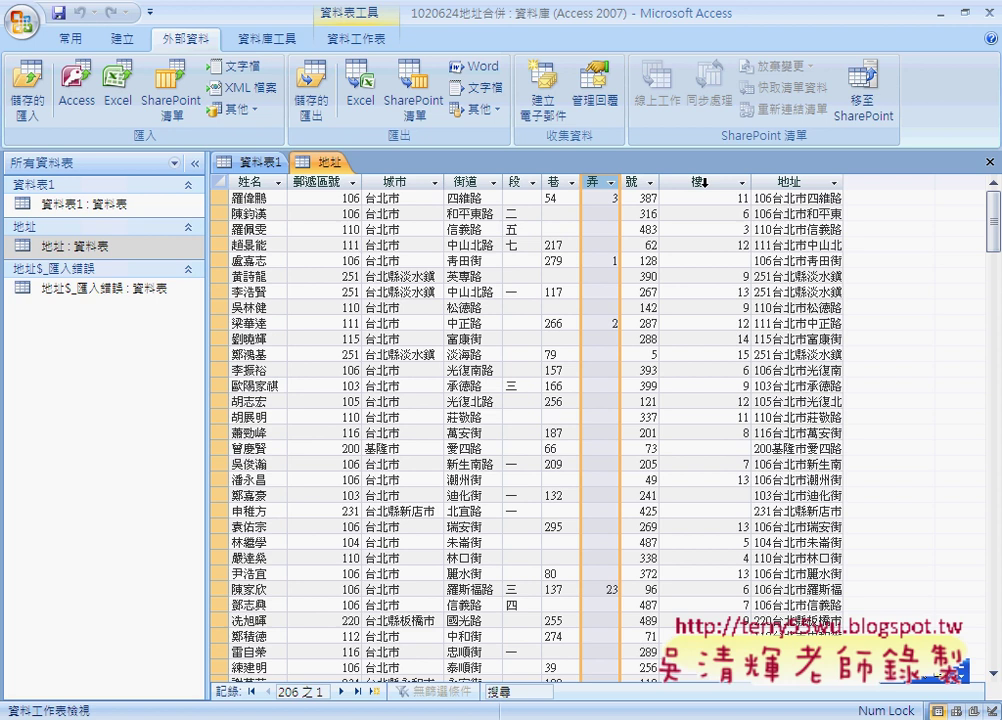
{"action": "double_click", "coordinate": [753, 181]}
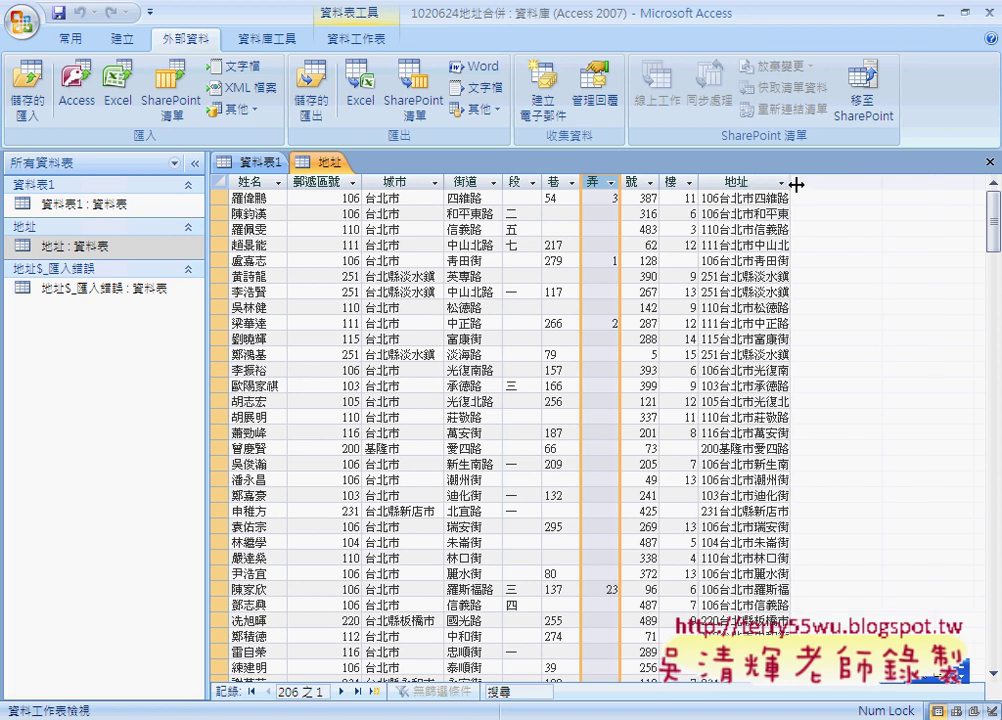
{"action": "double_click", "coordinate": [792, 183]}
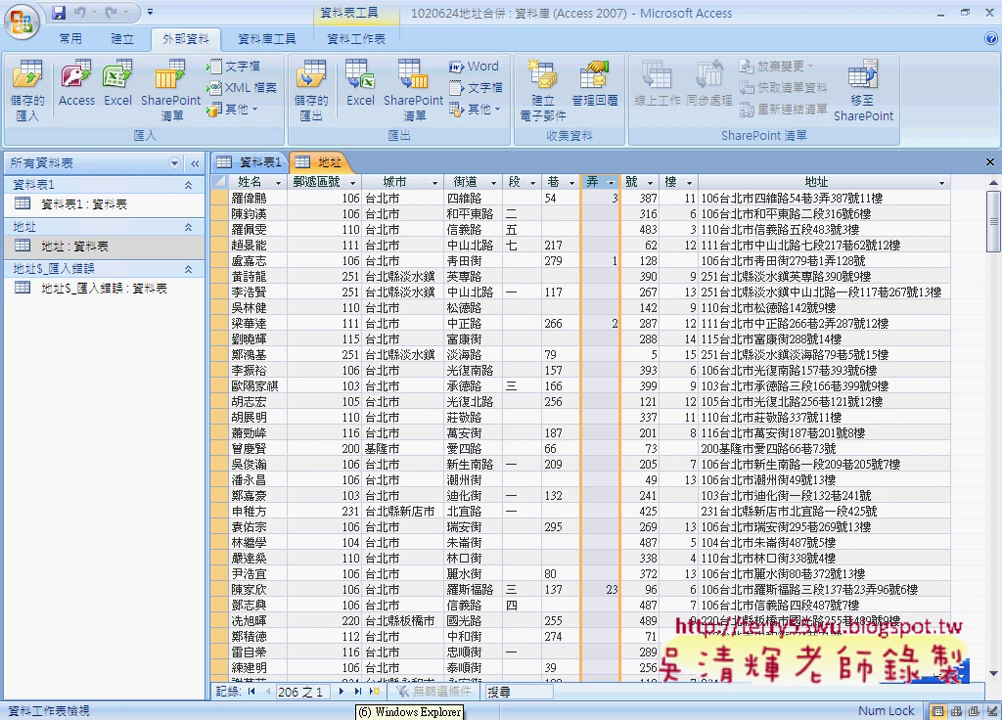
- Minimize Access, Dreamweaver and Excel, then open the _公訓處範例(1020618) desktop folder
{"action": "left_click", "coordinate": [410, 716]}
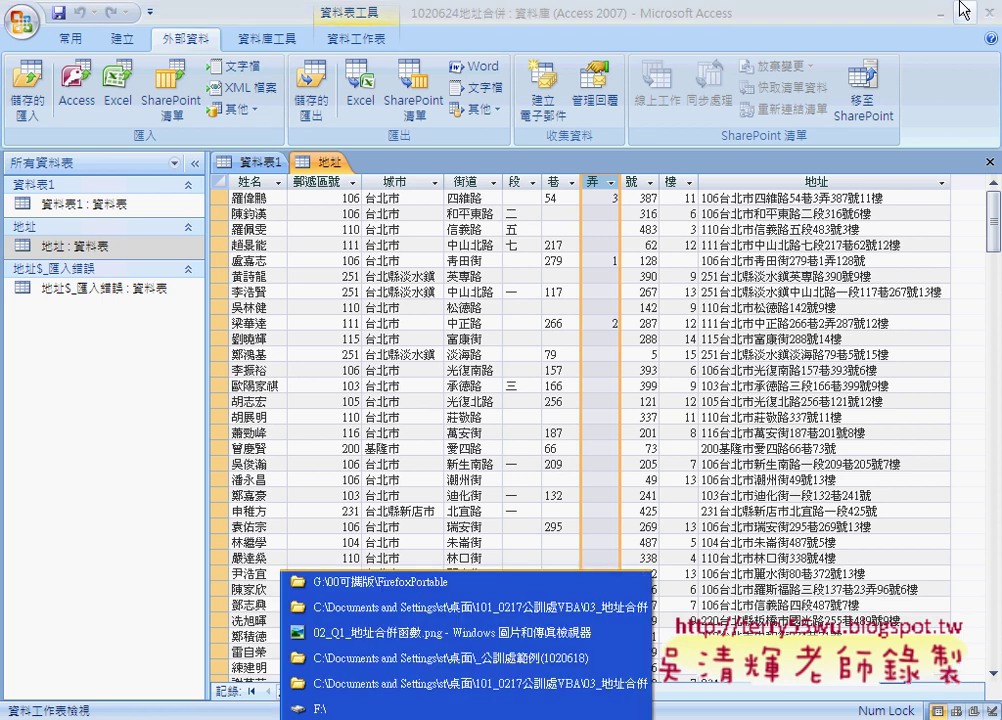
{"action": "left_click", "coordinate": [918, 14]}
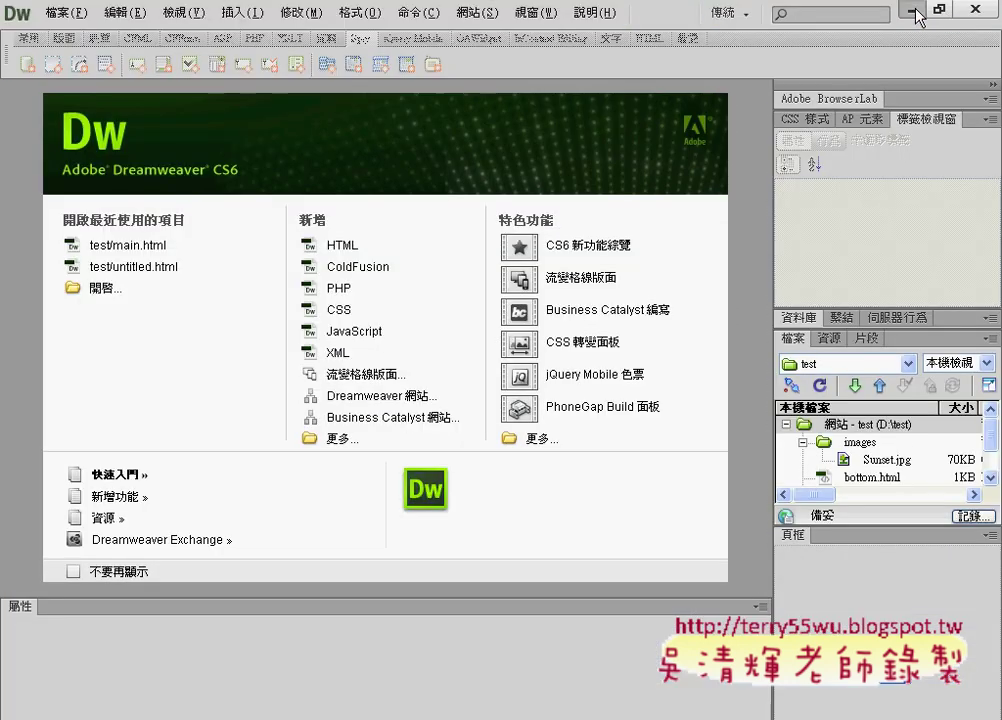
{"action": "left_click", "coordinate": [918, 14]}
{"action": "left_click", "coordinate": [920, 12]}
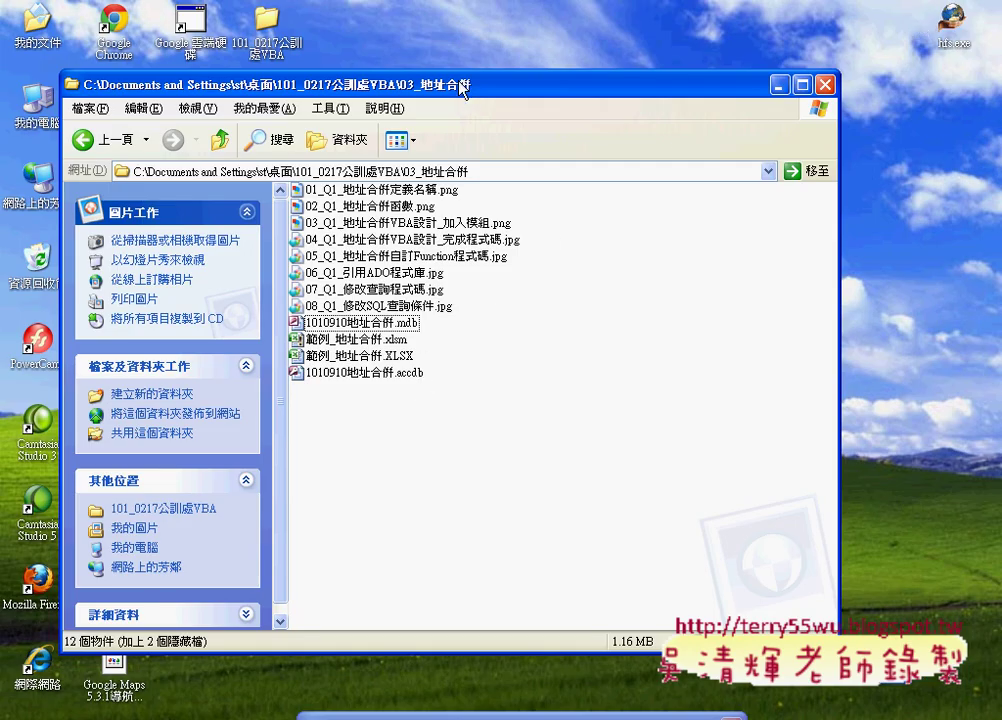
{"action": "left_click_drag", "start_coordinate": [462, 90], "coordinate": [648, 84]}
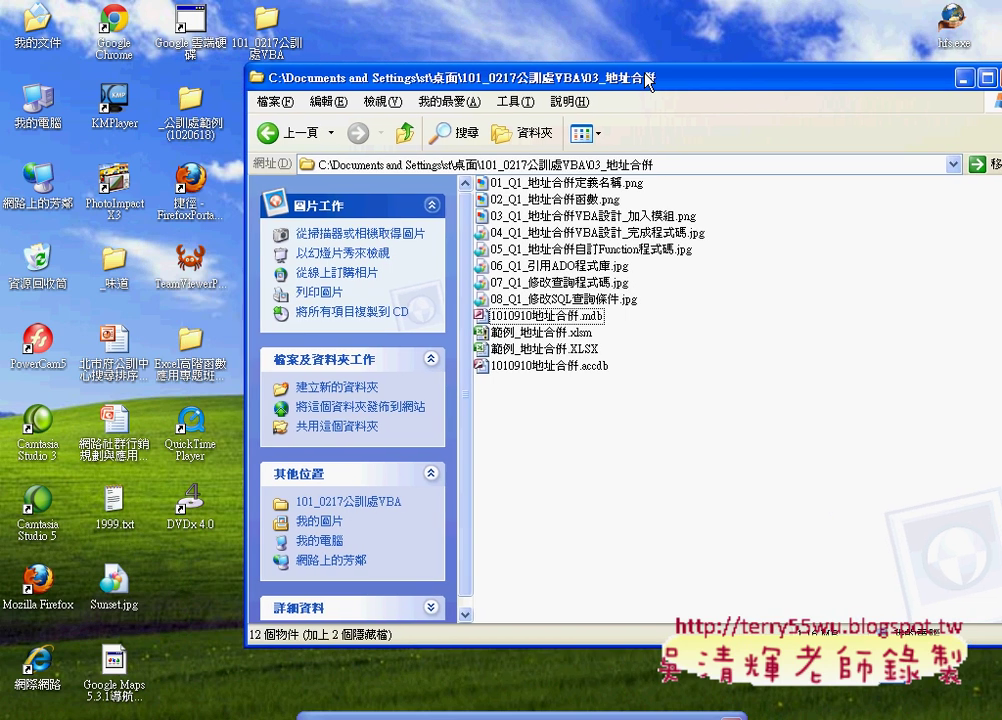
{"action": "double_click", "coordinate": [190, 110]}
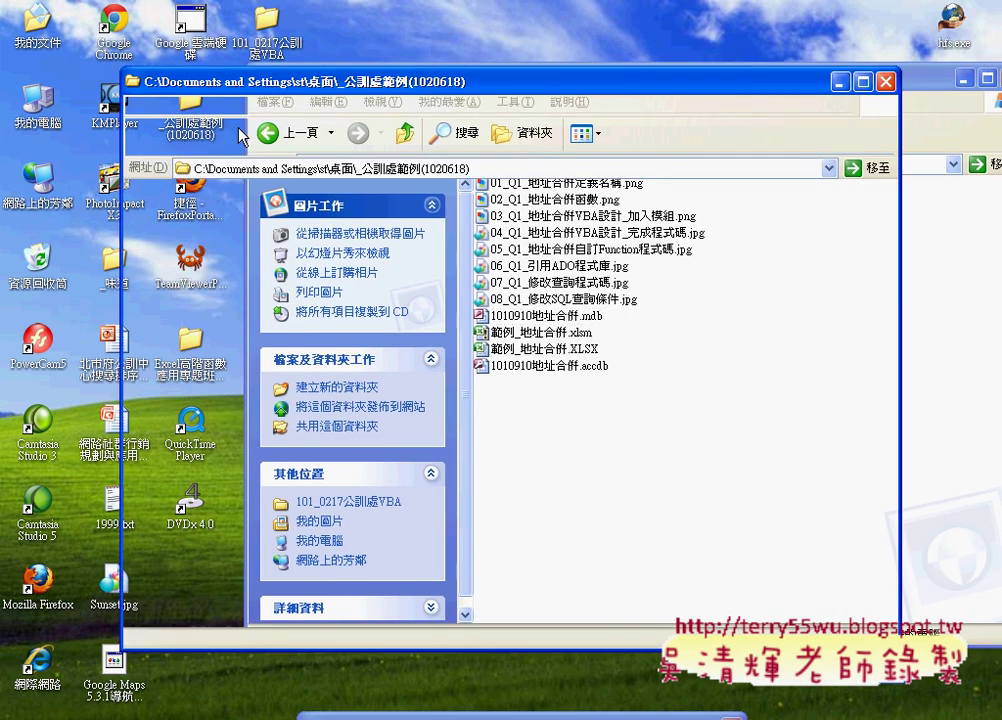
- Select 1020624地址合併.accdb and 範例_地址合併.XLSX together, then clear the selection
{"action": "left_click", "coordinate": [458, 523]}
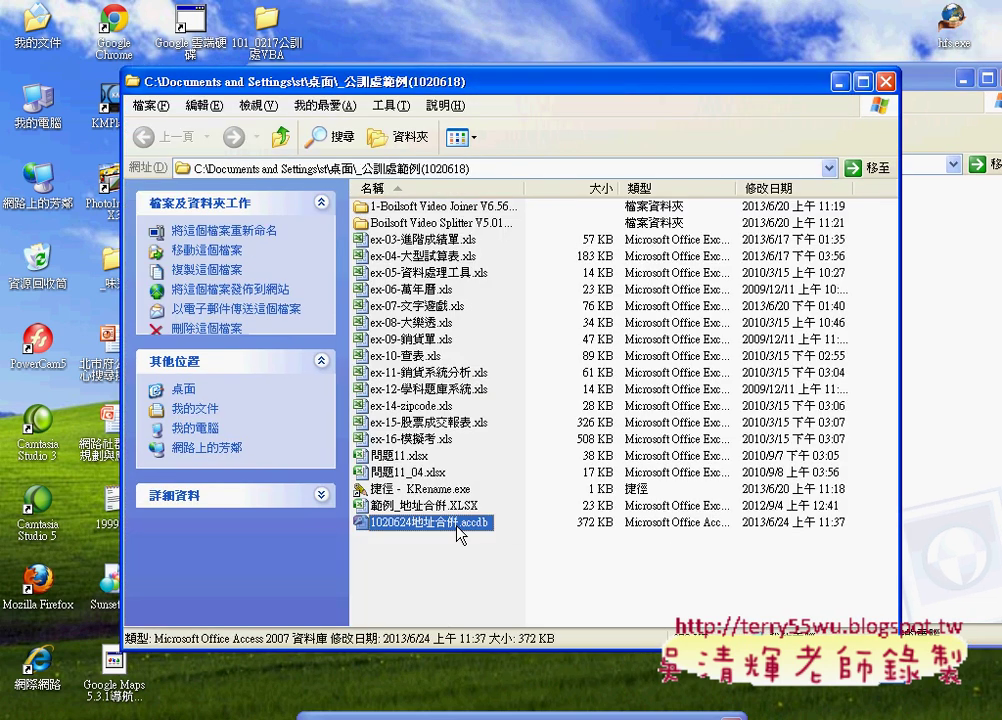
{"action": "left_click_drag", "start_coordinate": [446, 557], "coordinate": [483, 501]}
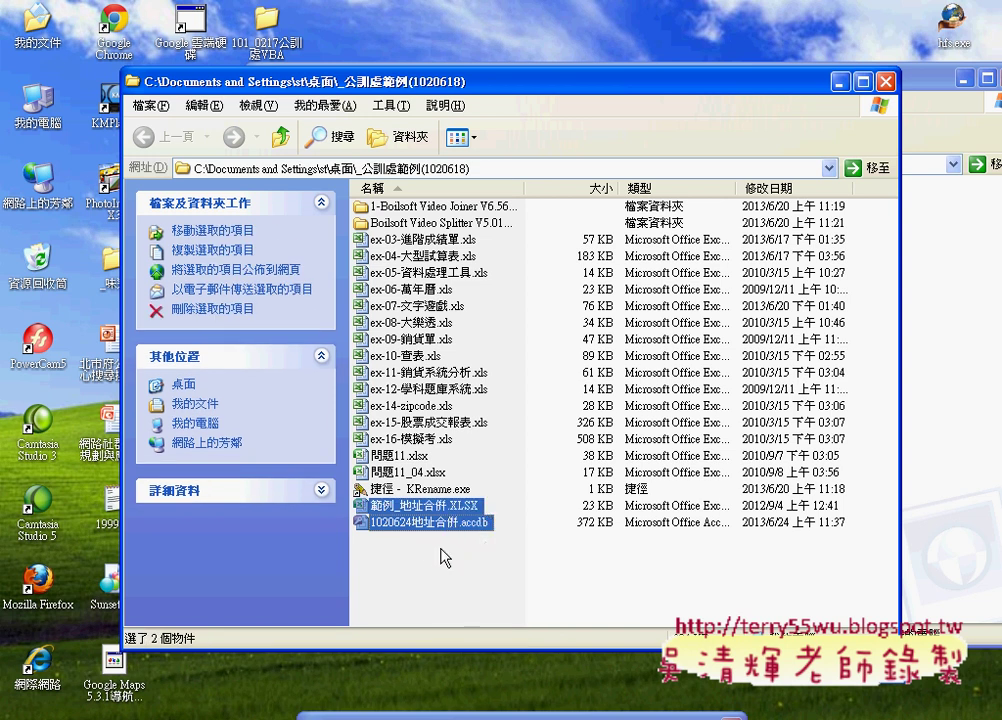
{"action": "left_click", "coordinate": [445, 612]}
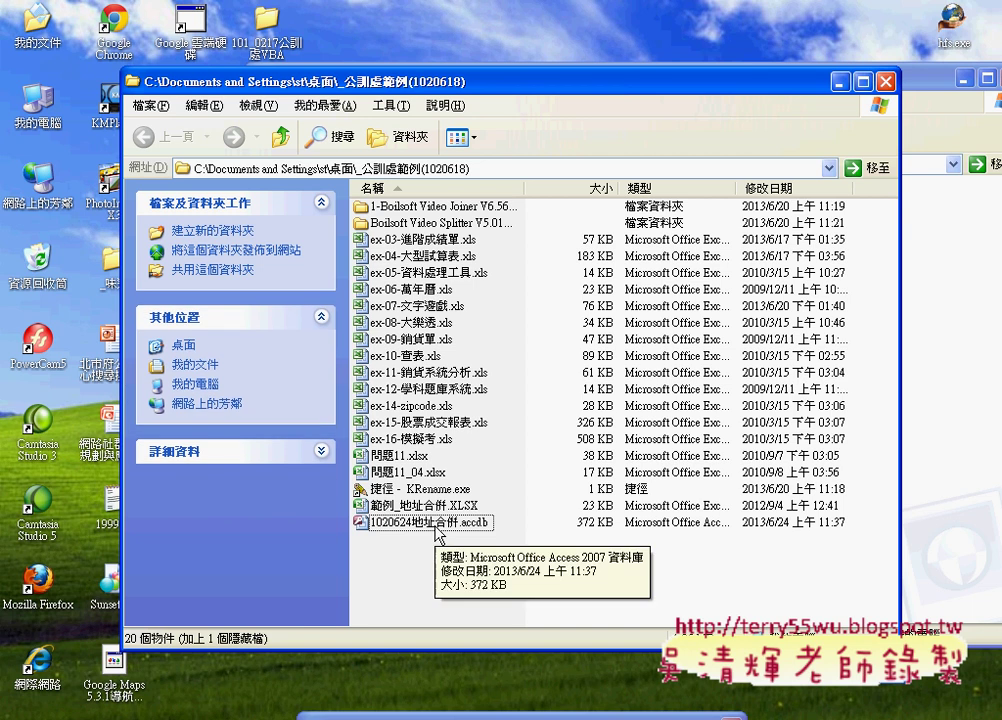